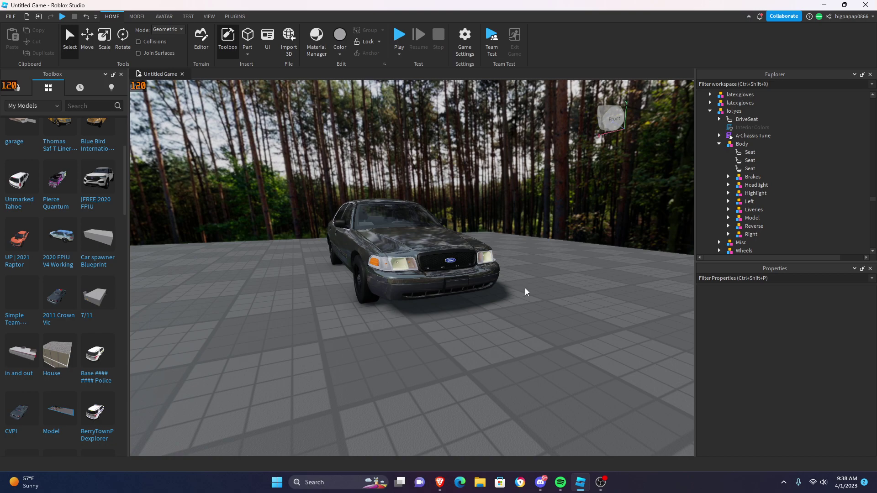
Step: Search the Toolbox's marketplace models for "lightbar"
right_click_drag(538, 284, 517, 288)
key("d")
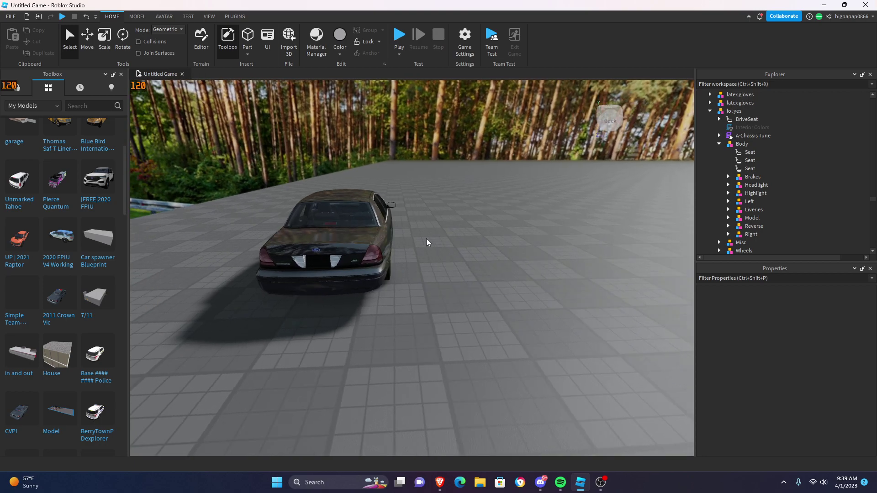
right_click_drag(426, 239, 428, 238)
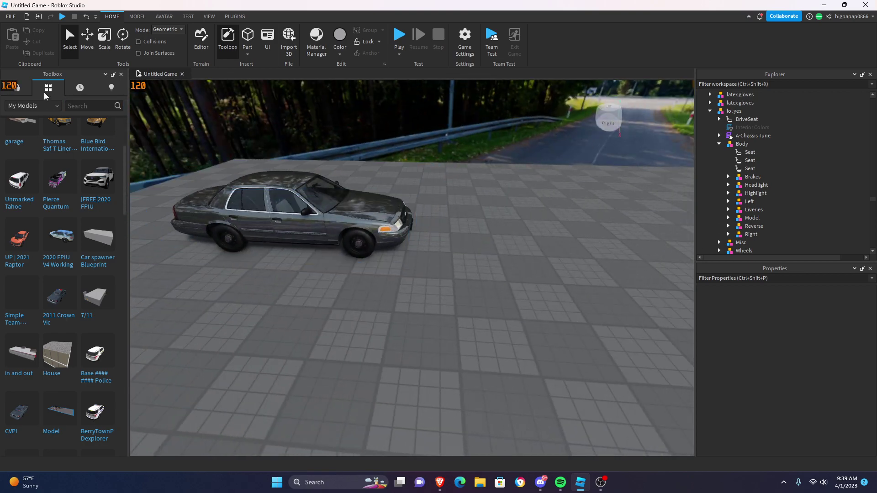
left_click(20, 88)
left_click(100, 106)
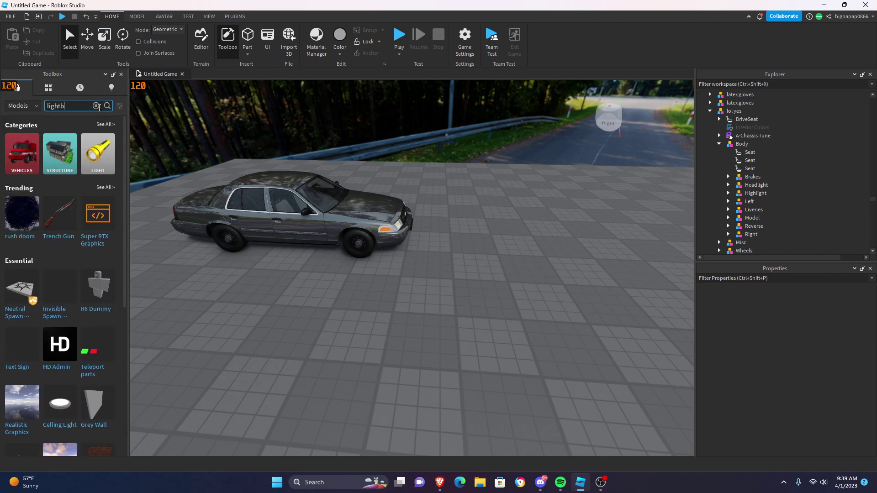
key("Return")
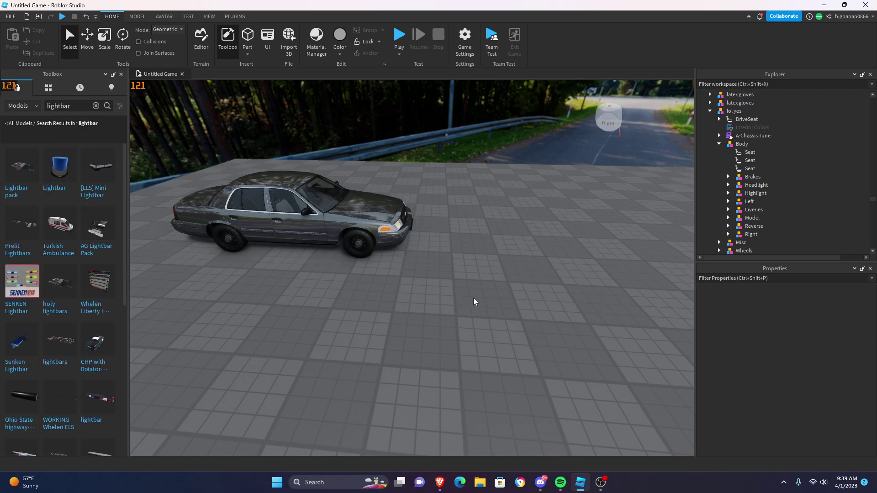
Step: Insert the first lightbar pack from the search results and move the whole pack onto the open ground beside the car
scroll(89, 277, "down", 3)
left_click(69, 208)
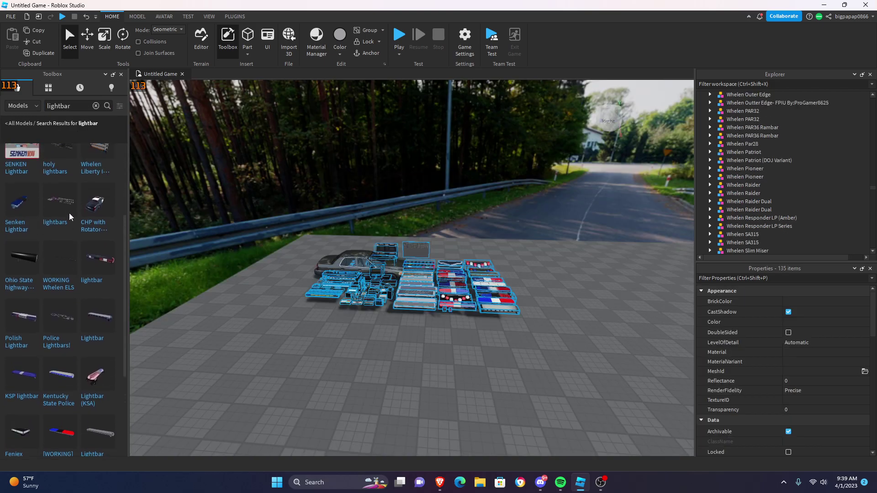
scroll(65, 264, "down", 3)
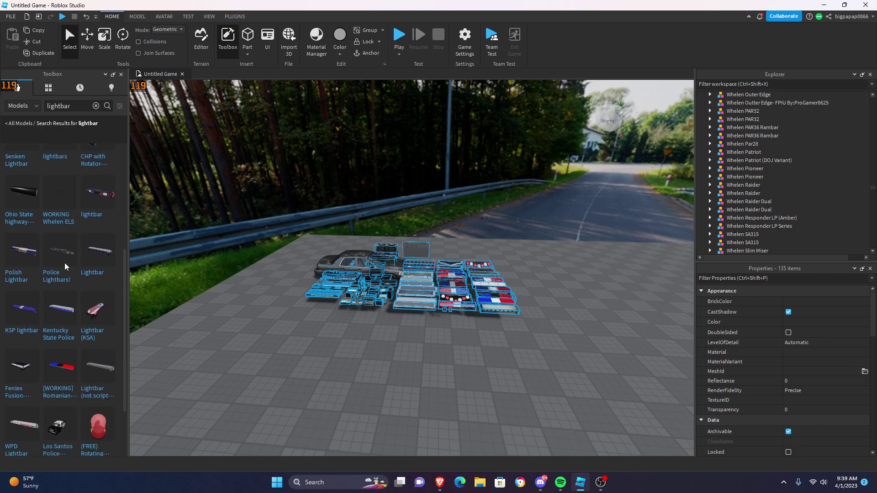
scroll(108, 232, "up", 9)
right_click_drag(465, 433, 421, 363)
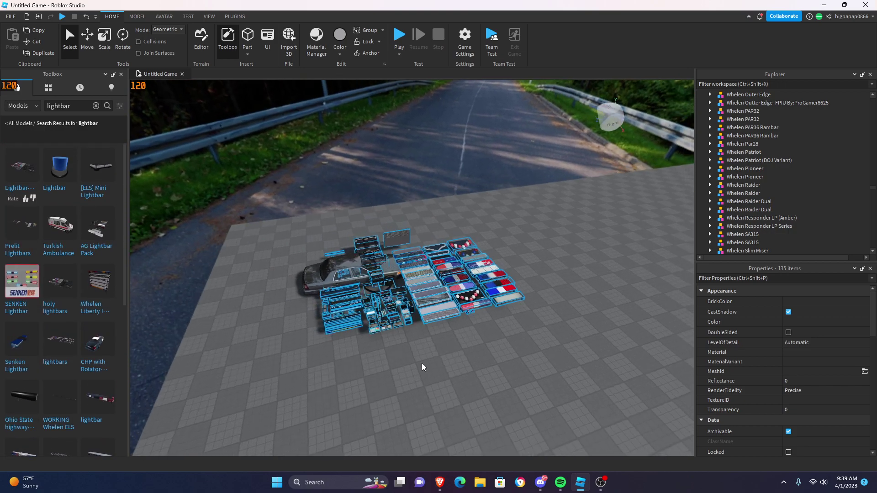
left_click_drag(427, 299, 572, 301)
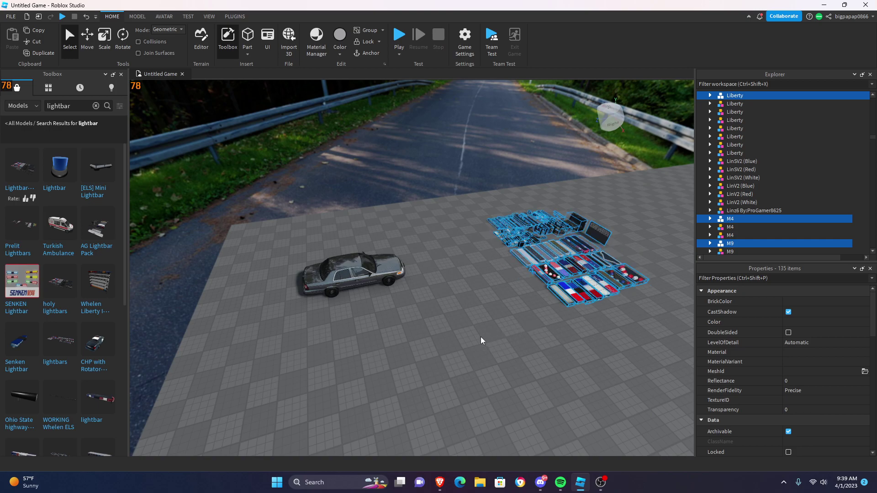
left_click(483, 332)
Step: Examine the models in the inserted lightbar pack up close to choose a lightbar for the car
key("a")
right_click_drag(485, 324, 484, 323)
key("w")
scroll(484, 323, "down", 5)
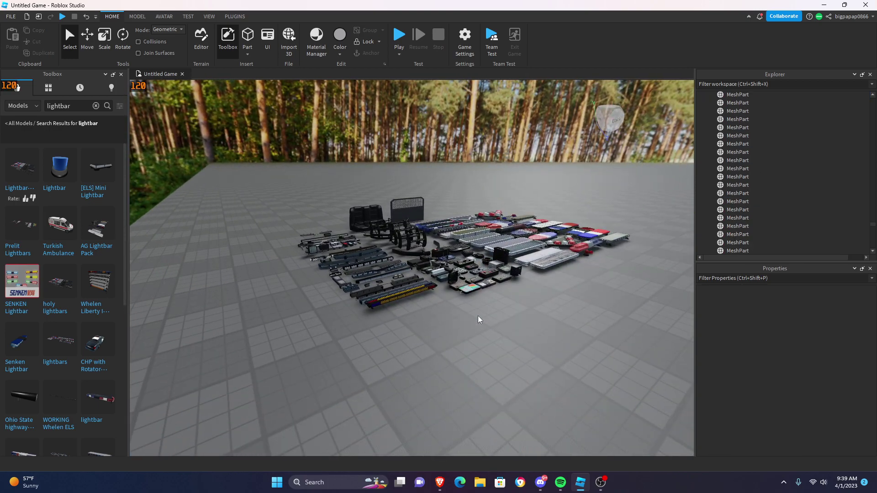
mouse_move(478, 314)
right_mouse_down()
mouse_move(498, 317)
mouse_move(476, 314)
right_mouse_up()
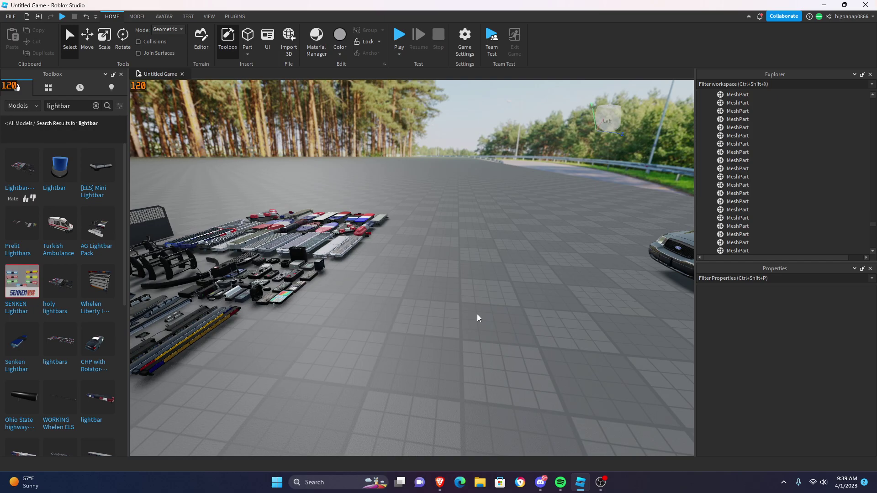
key("w")
right_click_drag(477, 314, 472, 314)
key("d")
scroll(472, 314, "up", 6)
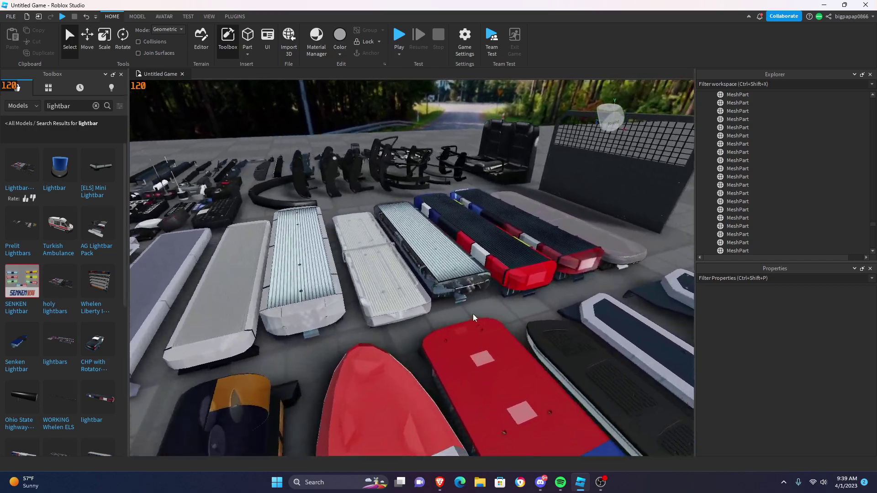
Step: Duplicate the CHP Liberty lightbar from the pack and bring the copy over to the car
left_click(451, 270)
right_click_drag(448, 246, 454, 221)
key("w")
key("q")
key("e")
key("d")
key("w")
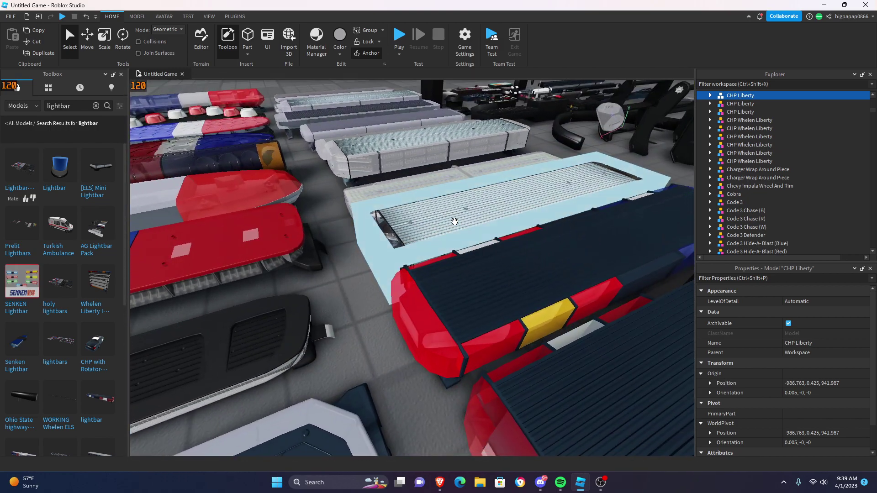
scroll(454, 222, "down", 3)
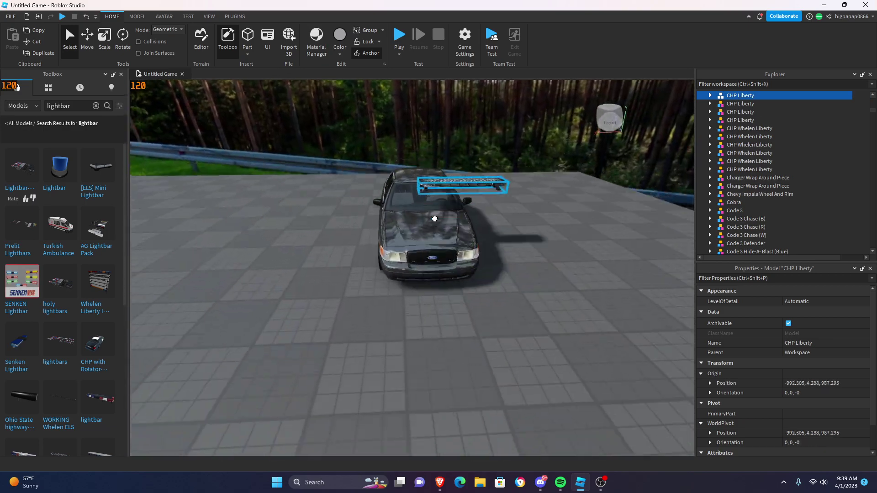
Step: Place the CHP Liberty lightbar on the car's roof and rotate it 180 degrees to face the front
scroll(432, 242, "up", 2)
left_click_drag(432, 243, 416, 245)
key("ctrl+r")
key("ctrl+r")
scroll(520, 272, "up", 4)
right_click_drag(536, 275, 534, 274)
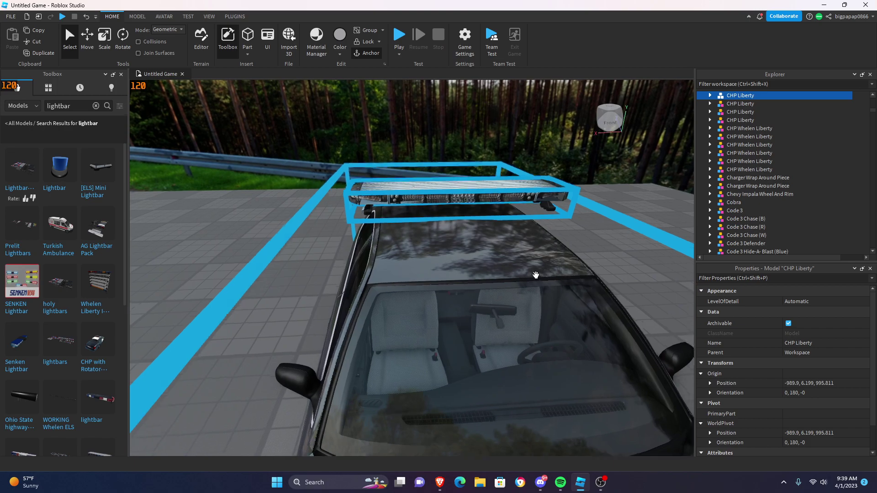
scroll(325, 197, "up", 2)
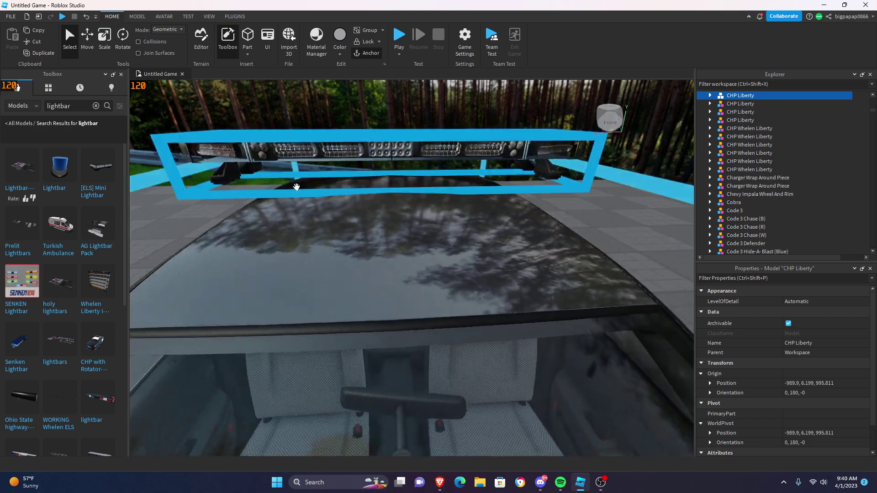
Step: Scale the lightbar's width down from one end and reposition it over the middle of the roof
key("a")
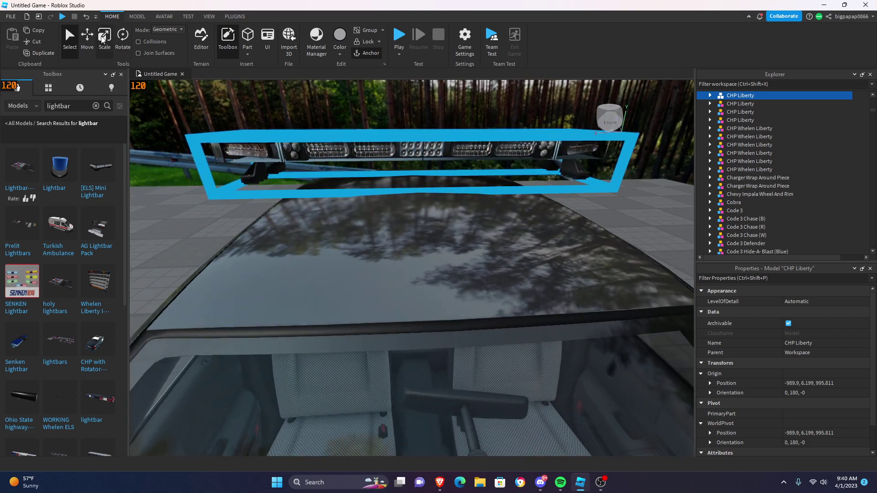
left_click_drag(205, 156, 251, 158)
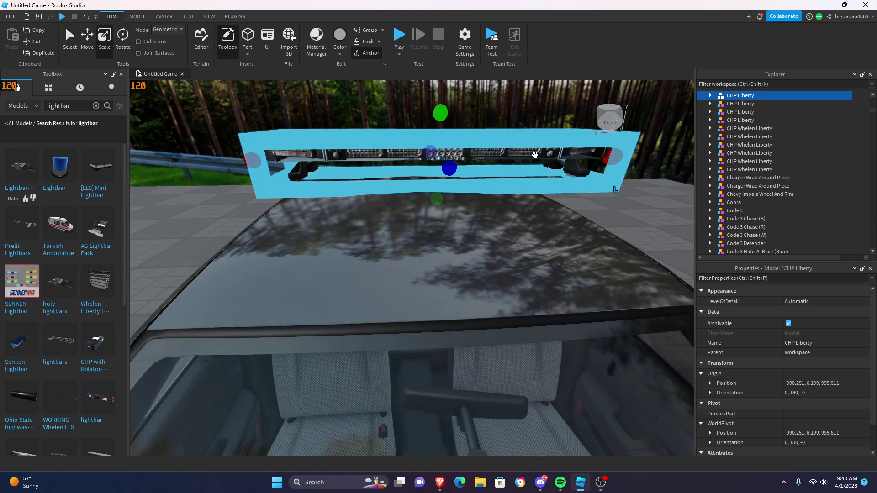
scroll(613, 220, "down", 5)
right_click_drag(613, 220, 613, 242)
left_click(614, 220)
left_click_drag(404, 215, 393, 225)
right_click_drag(443, 216, 442, 191)
key("w")
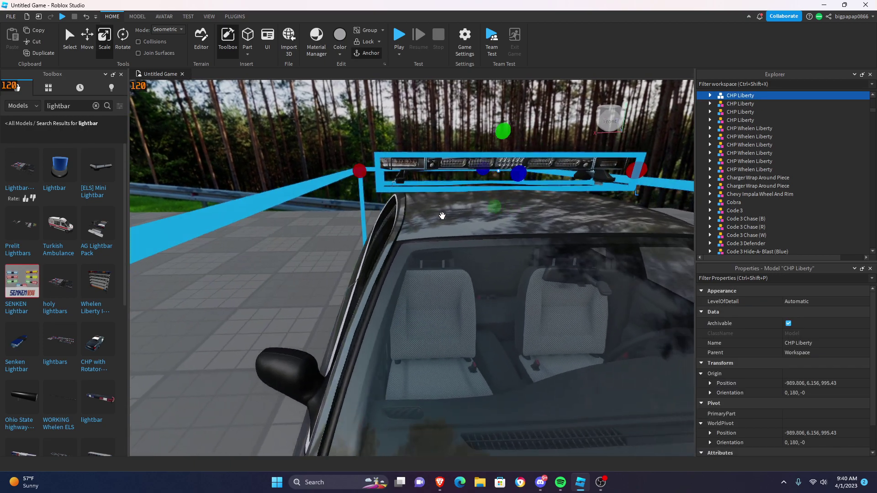
Step: Scale the lightbar narrower from both ends to match the width of the car's roof
key("d")
key("a")
key("s")
key("w")
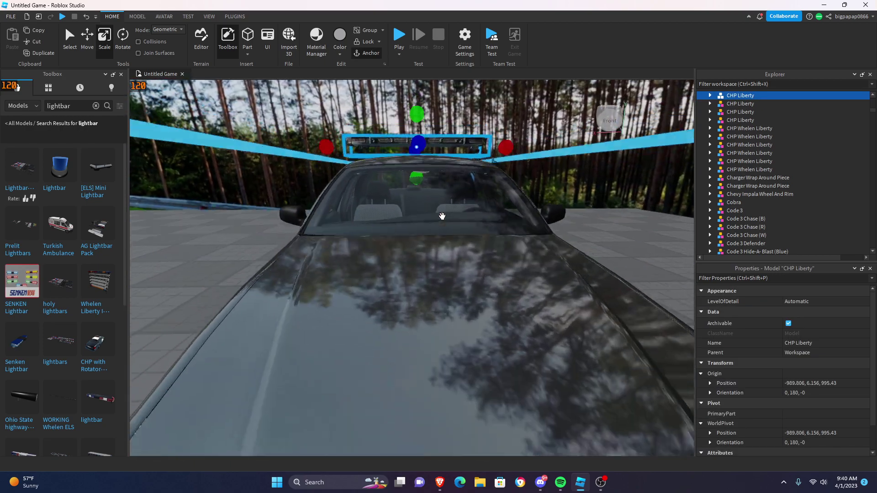
key("e")
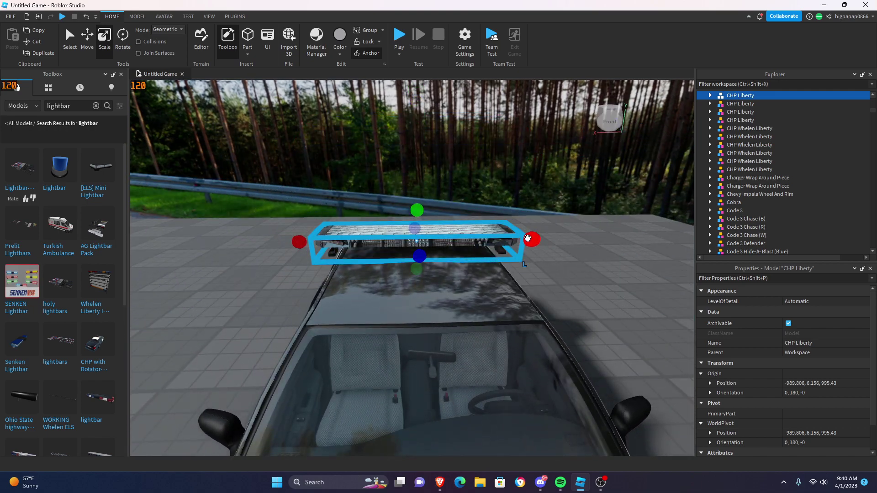
left_click_drag(530, 238, 512, 242)
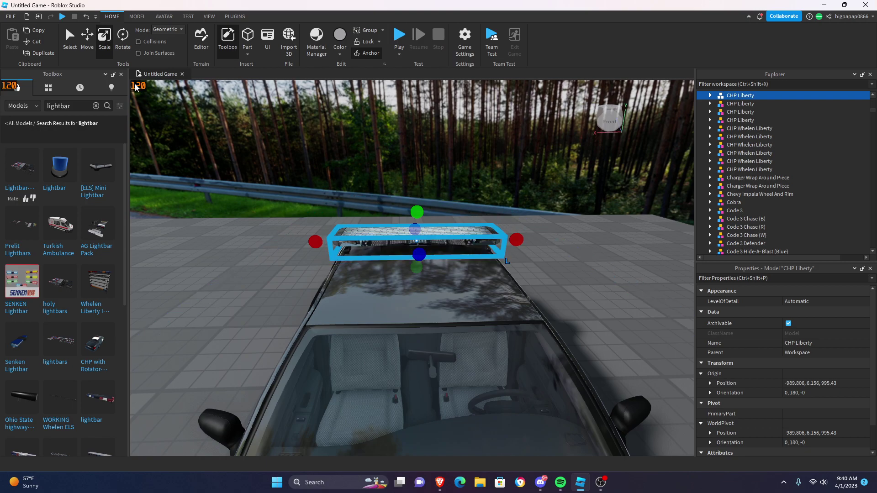
Step: Lower the lightbar to a height of about 5.87 so its mounts sit on the roof
left_click(83, 39)
key("d")
right_click_drag(527, 225, 528, 224)
left_click_drag(399, 221, 402, 237)
key("a")
right_click_drag(525, 250, 524, 251)
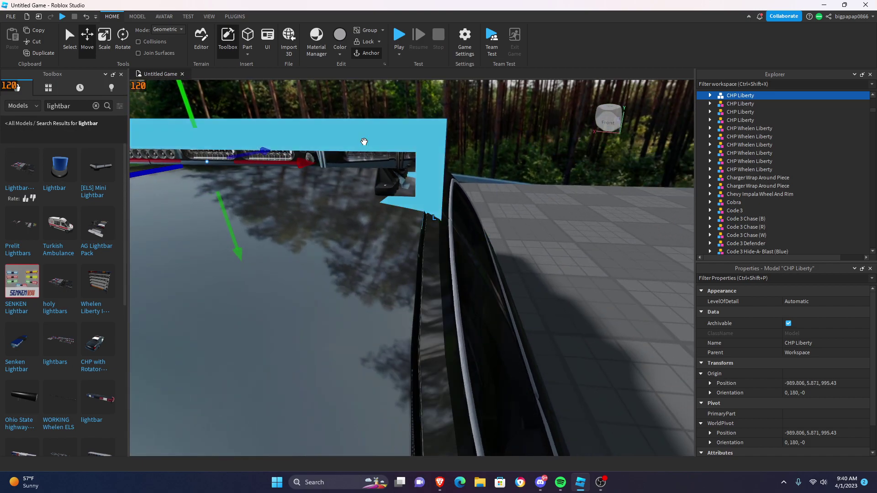
Step: Fine-tune the lightbar's width at each end so its mounting feet line up with the roof edges
left_click(104, 37)
left_click_drag(457, 165, 493, 168)
key("a")
right_click_drag(500, 170, 500, 171)
left_click_drag(421, 174, 410, 165)
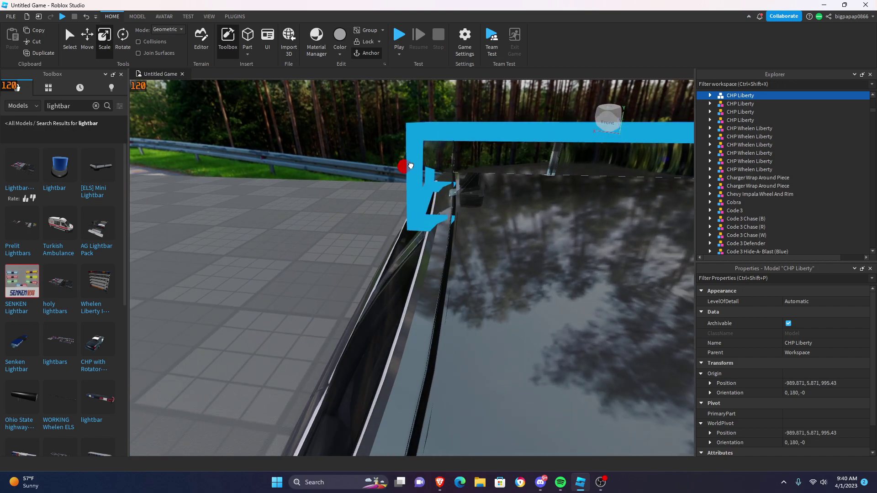
Step: Examine the resized lightbar's fit on the roof from the front and the side of the car
scroll(423, 173, "down", 5)
right_click_drag(423, 173, 424, 173)
left_click(495, 169)
right_click_drag(494, 169, 494, 169)
scroll(494, 169, "up", 2)
key("a")
key("w")
key("d")
key("d")
key("w")
key("e")
right_click_drag(451, 238, 450, 238)
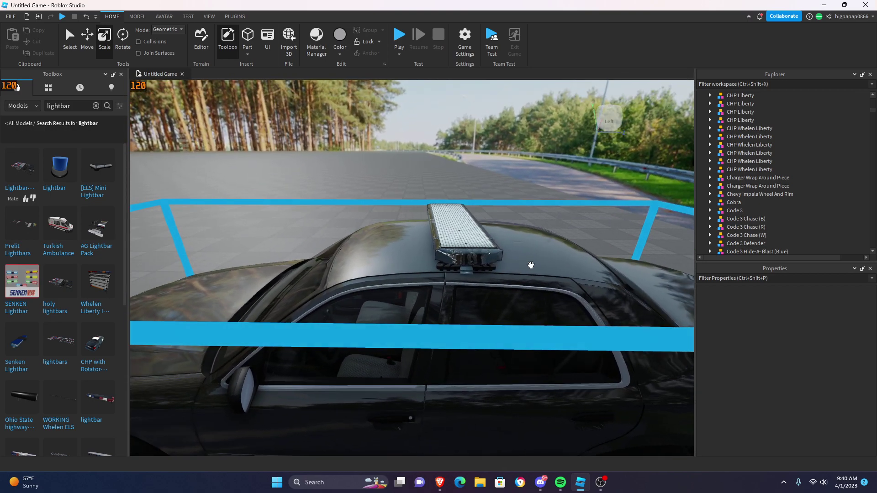
key("q")
key("d")
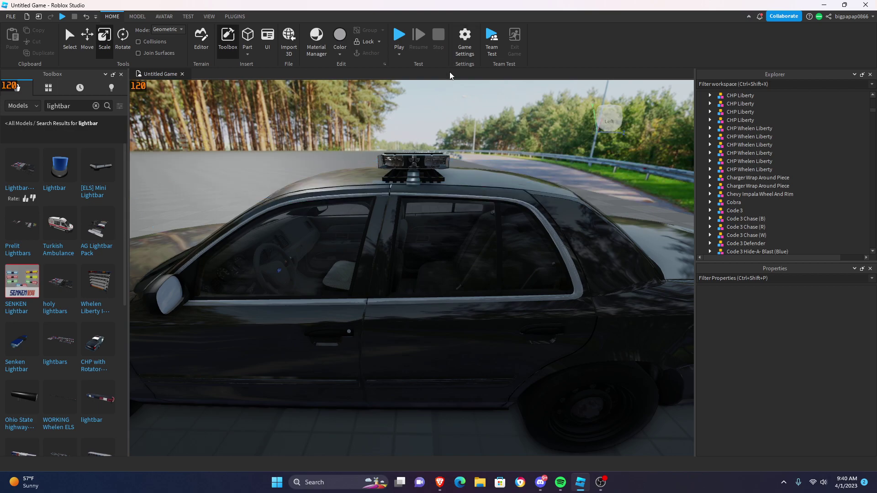
Step: Move the lightbar slightly forward along the roof to a Z position of about 994.99
left_click(436, 169)
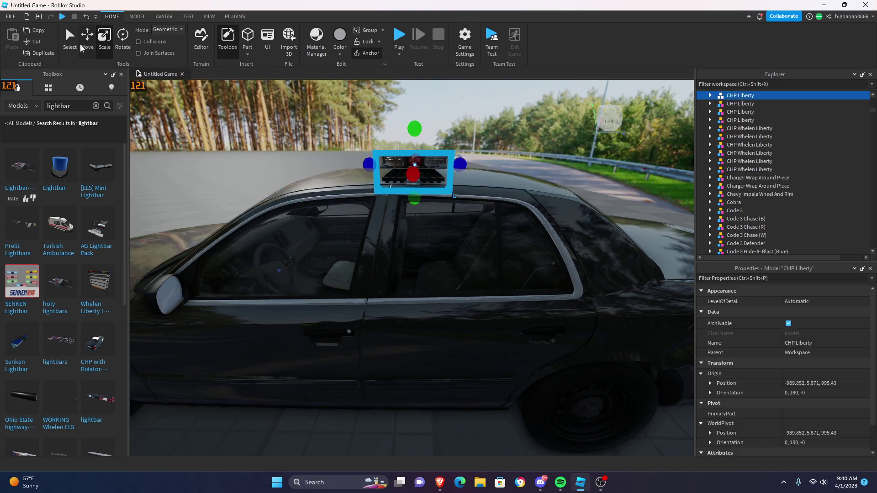
left_click_drag(493, 160, 479, 157)
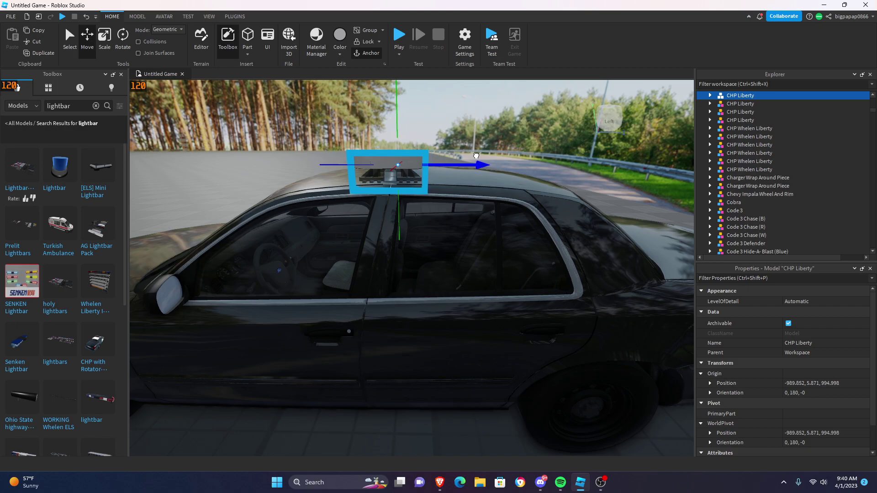
left_click(481, 128)
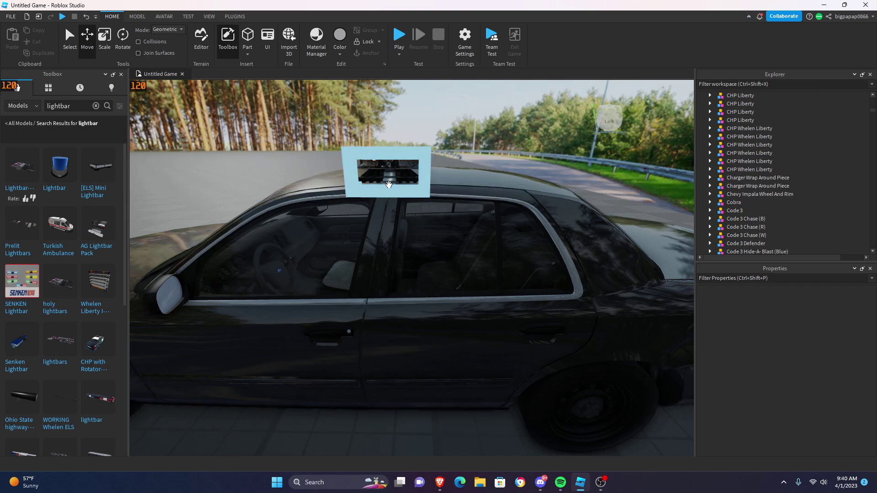
Step: Check the lightbar's final position and mounting on the roof from several angles
key("w")
right_click_drag(522, 100, 522, 101)
key("s")
key("e")
key("s")
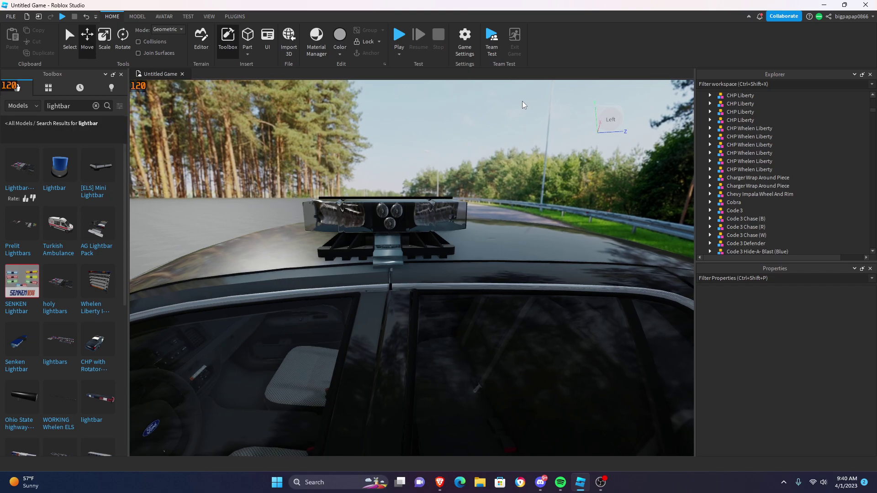
key("a")
right_click_drag(522, 100, 522, 101)
key("e")
key("s")
key("a")
key("q")
key("a")
key("w")
key("d")
left_click(475, 198)
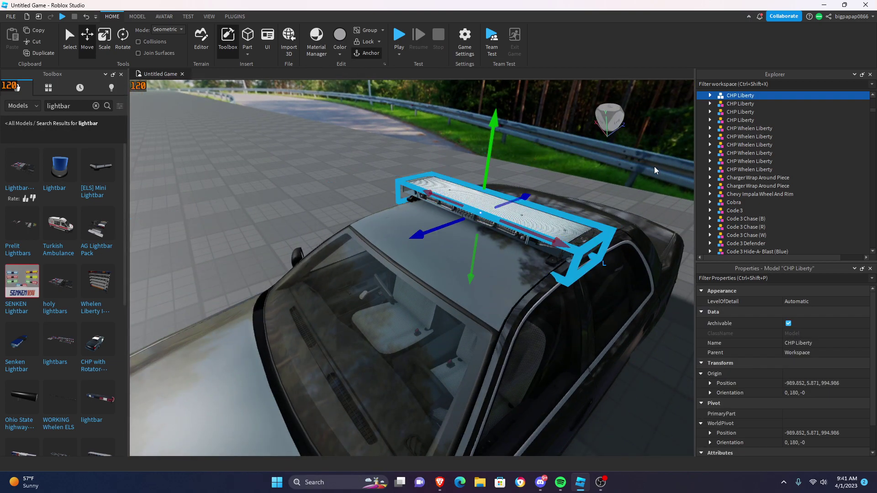
scroll(666, 205, "down", 3)
right_click_drag(667, 204, 667, 204)
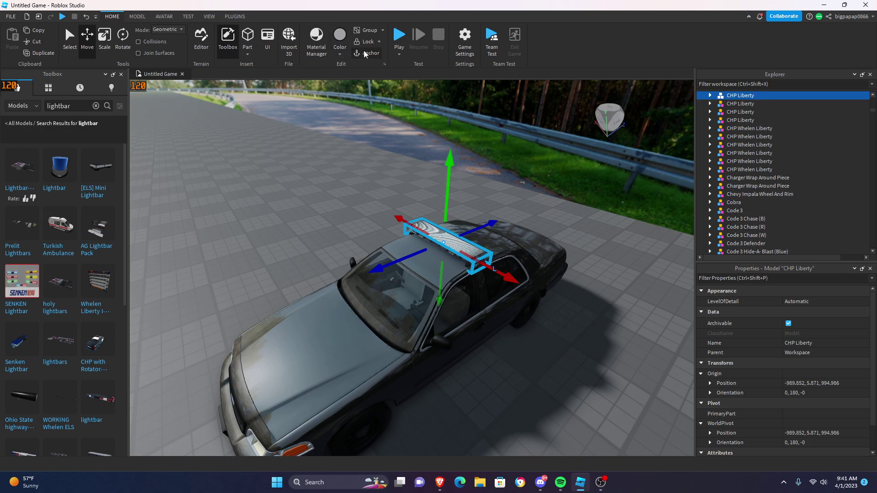
left_click(357, 153)
Step: Insert an empty Model object into the Body group of the car model "lol yes"
right_click_drag(349, 149, 350, 149)
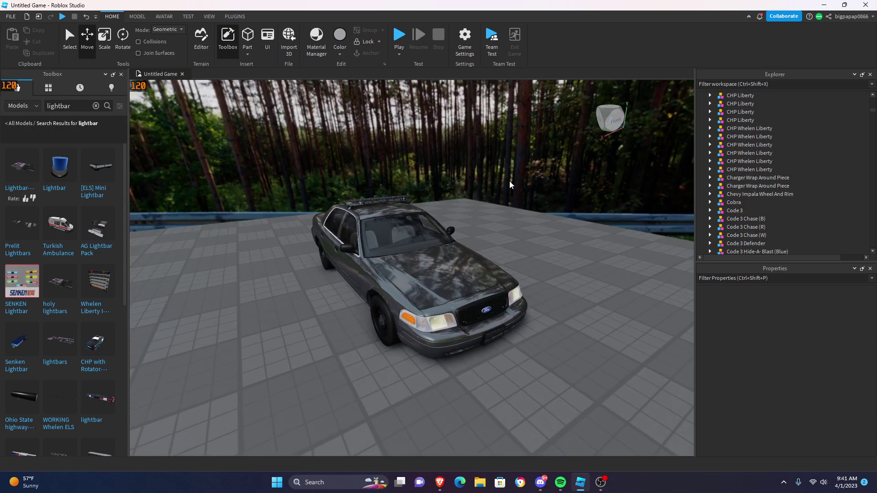
scroll(509, 181, "up", 6)
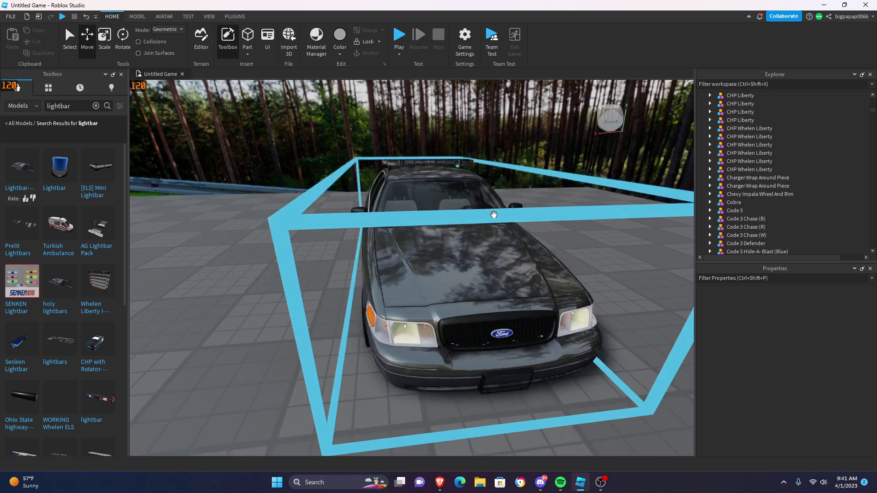
left_click(494, 214)
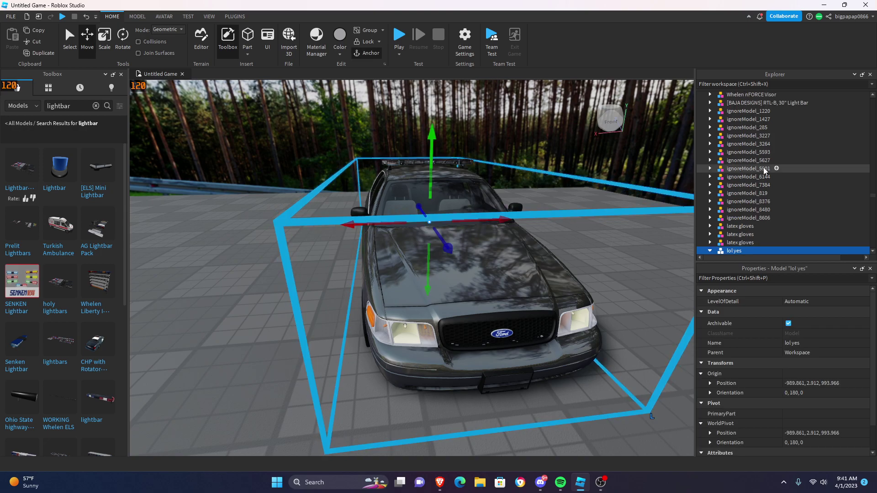
scroll(726, 192, "down", 1)
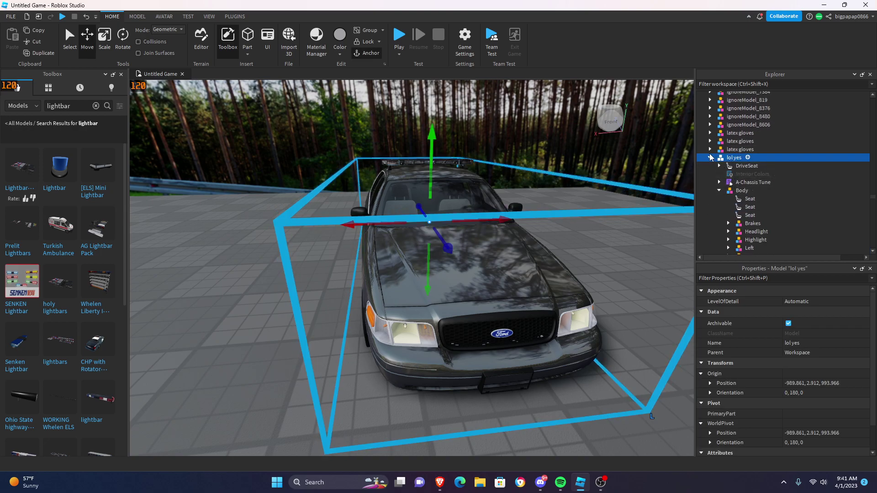
left_click(719, 190)
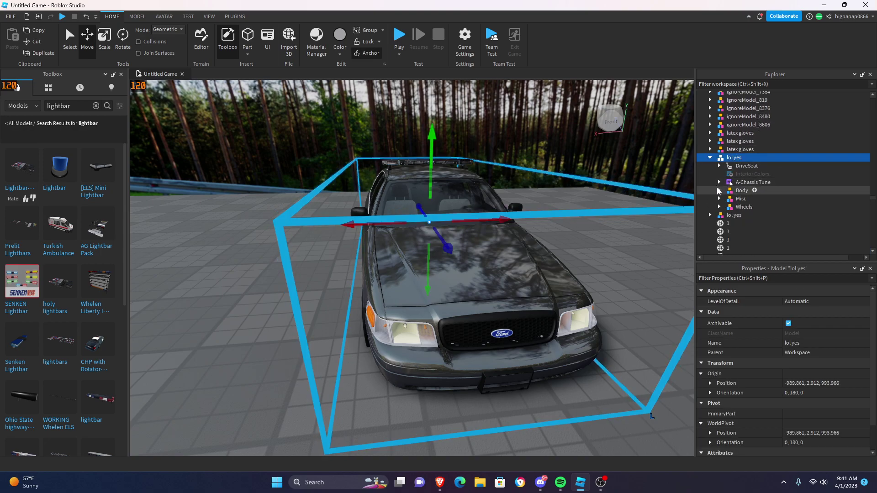
left_click(754, 190)
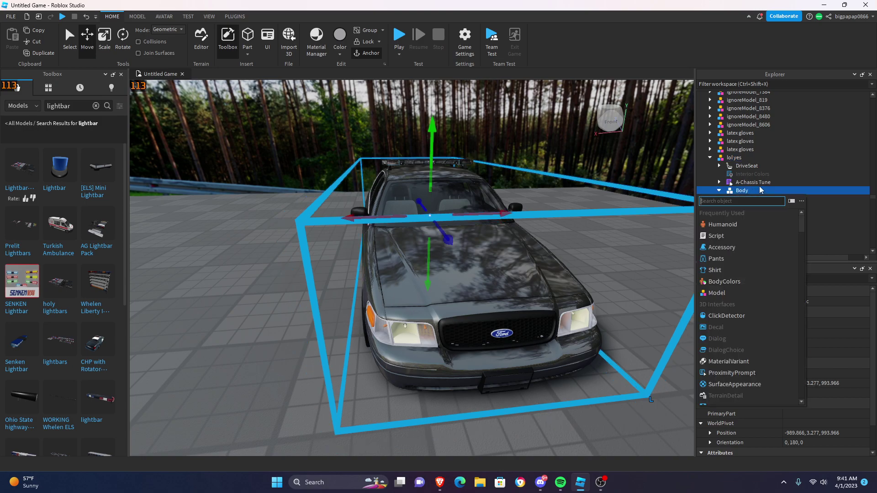
type("mod")
left_click(707, 212)
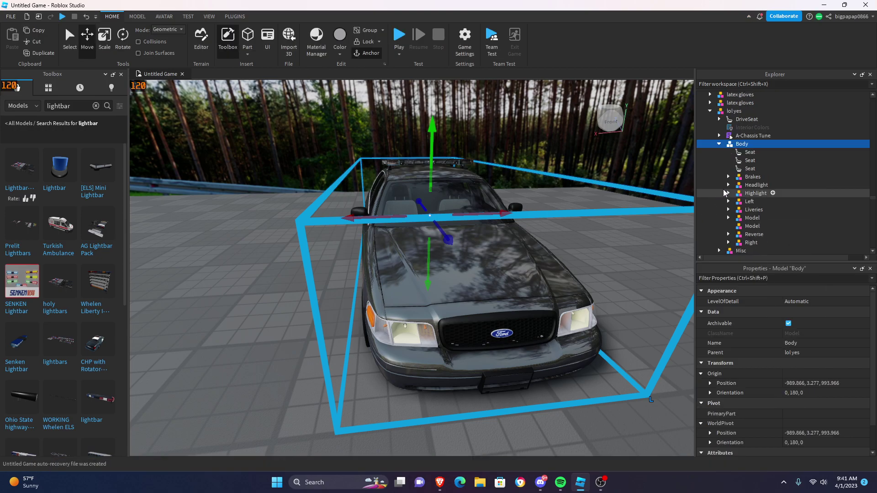
Step: Rename the new empty model inside Body as Lightbar
left_click(748, 226)
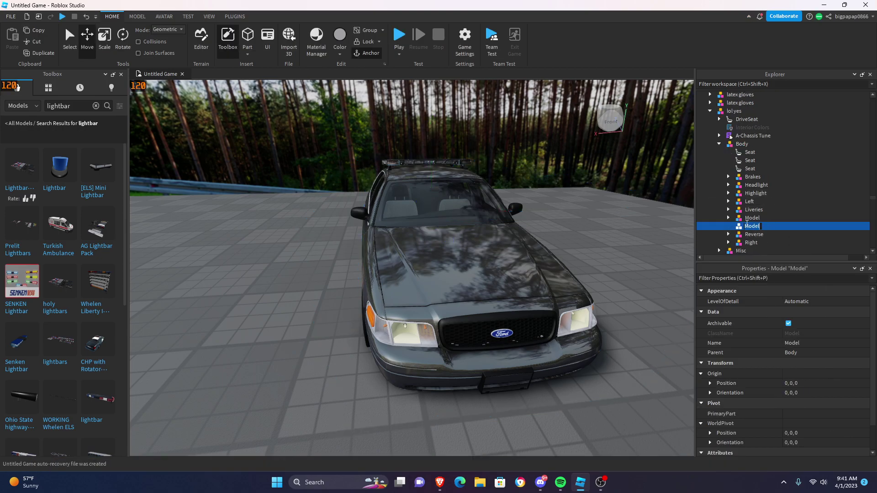
left_click(679, 223)
right_click(747, 227)
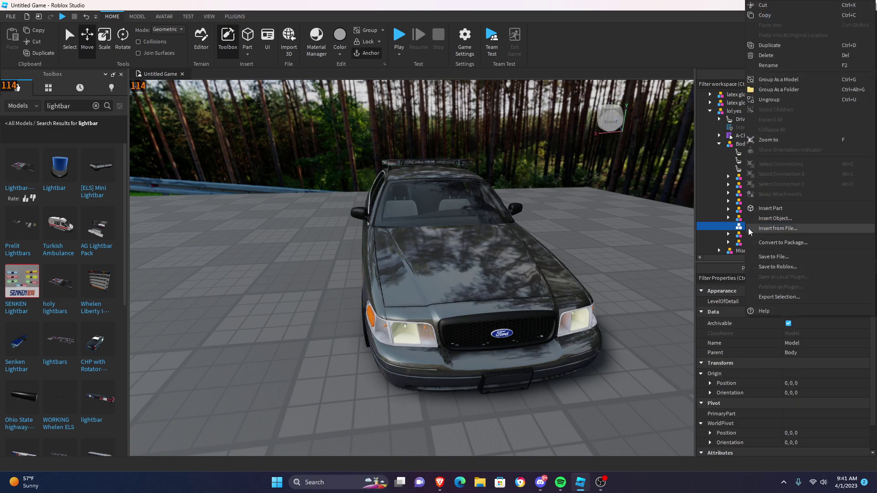
left_click(770, 65)
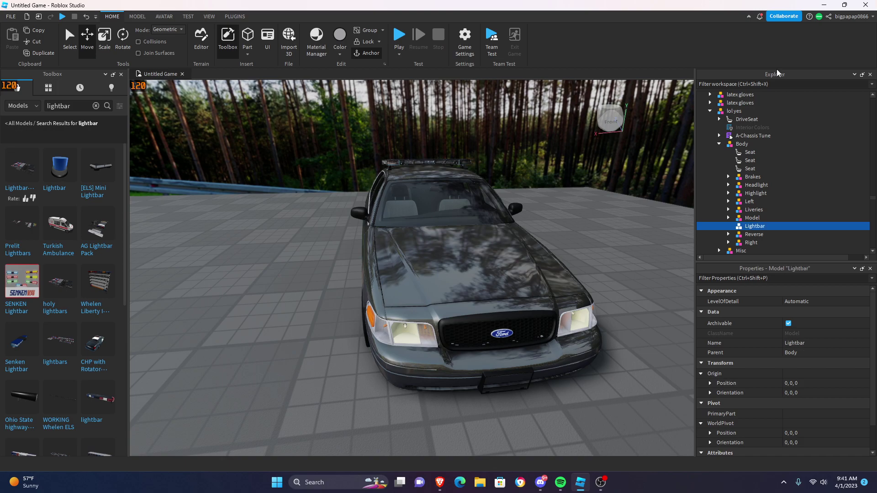
left_click(644, 204)
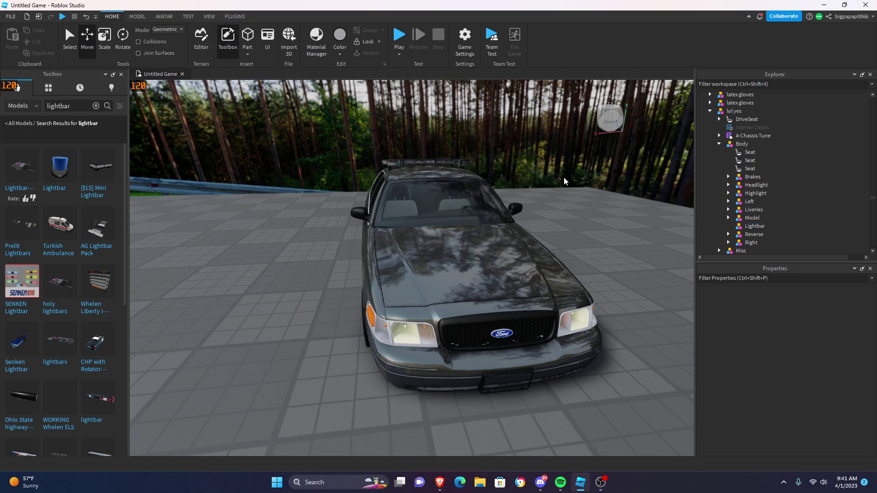
left_click(409, 163)
left_click_drag(733, 127, 747, 146)
scroll(733, 127, "down", 10)
scroll(734, 128, "down", 10)
scroll(736, 133, "down", 10)
scroll(739, 142, "down", 10)
scroll(746, 146, "down", 10)
scroll(745, 146, "up", 7)
scroll(749, 147, "up", 4)
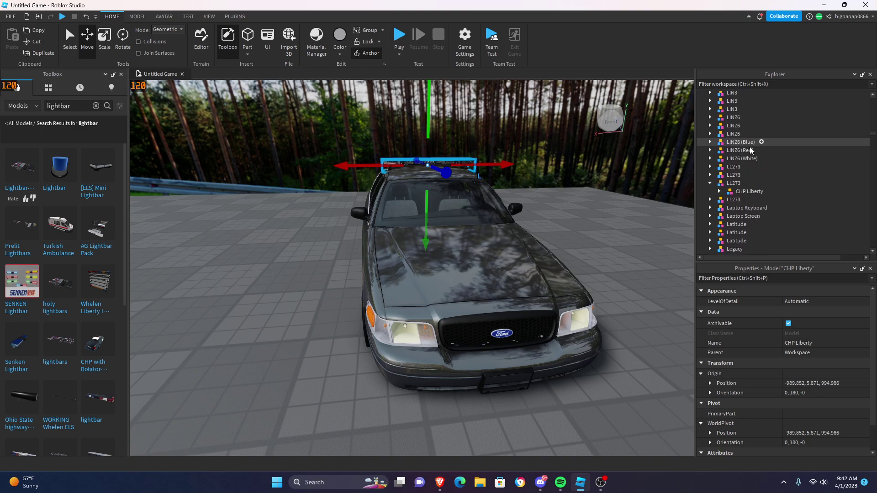
left_click(750, 149)
left_click(751, 136, "shift")
left_click(455, 160)
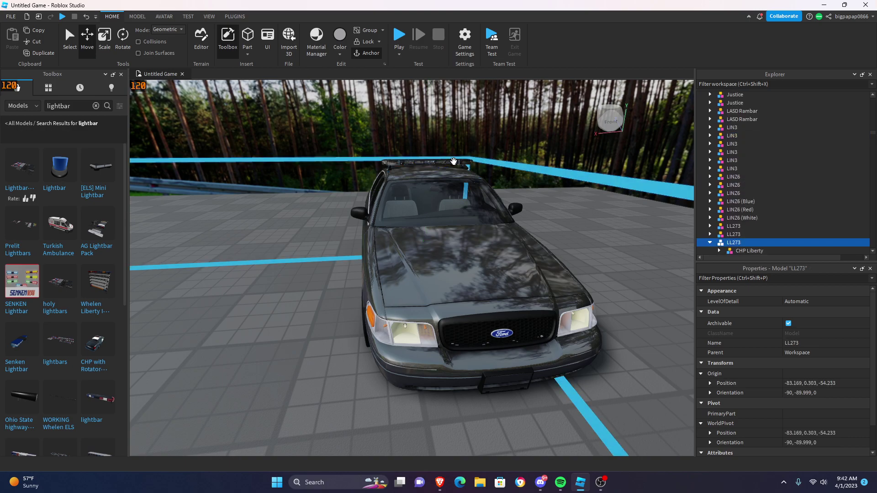
key("ctrl+z")
key("ctrl+z")
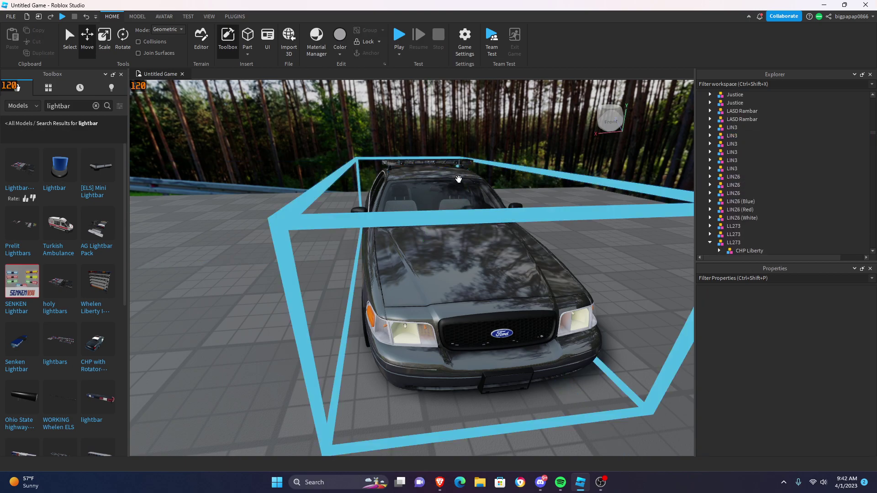
key("ctrl+z")
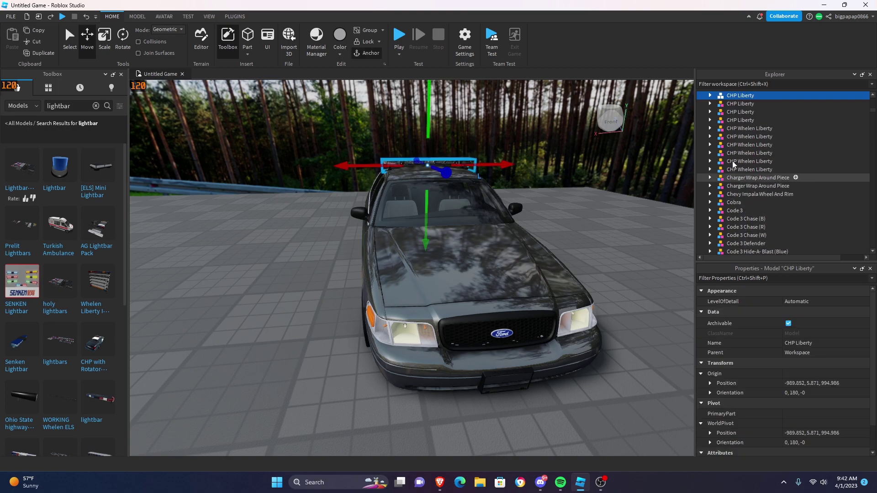
Step: Move the roof-mounted CHP Liberty lightbar into the Lightbar model inside the car's Body group
mouse_move(726, 98)
left_mouse_down()
mouse_move(754, 198)
mouse_move(769, 187)
mouse_move(762, 212)
mouse_move(759, 98)
mouse_move(760, 140)
mouse_move(742, 130)
mouse_move(736, 112)
mouse_move(758, 225)
mouse_move(757, 201)
left_mouse_up()
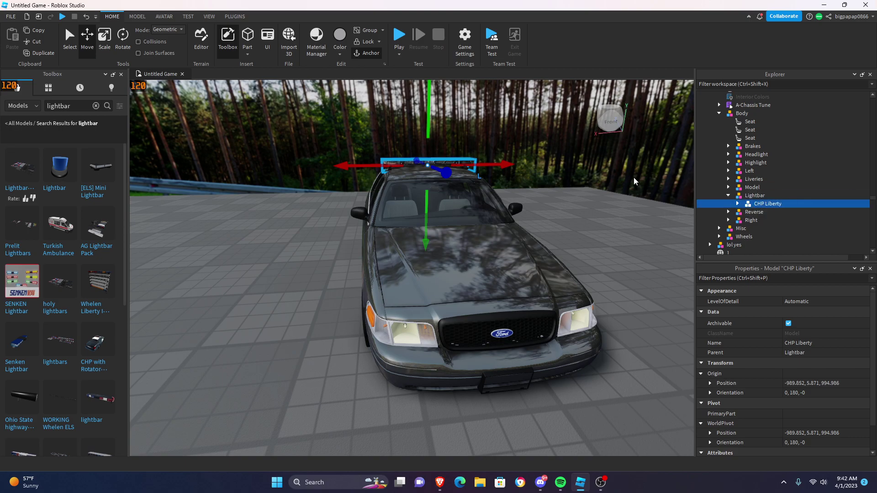
left_click(654, 224)
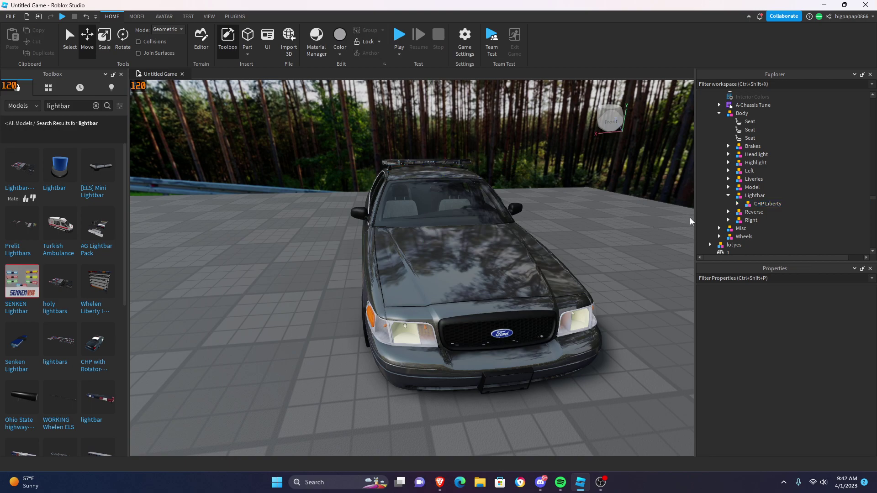
left_click(760, 204)
Step: Insert a new Part into the Lightbar model
left_click(756, 197)
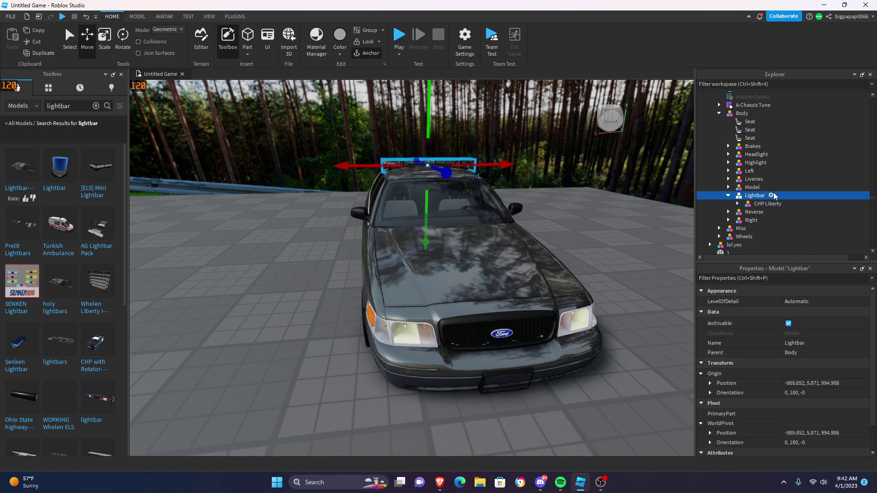
left_click(771, 195)
type("part")
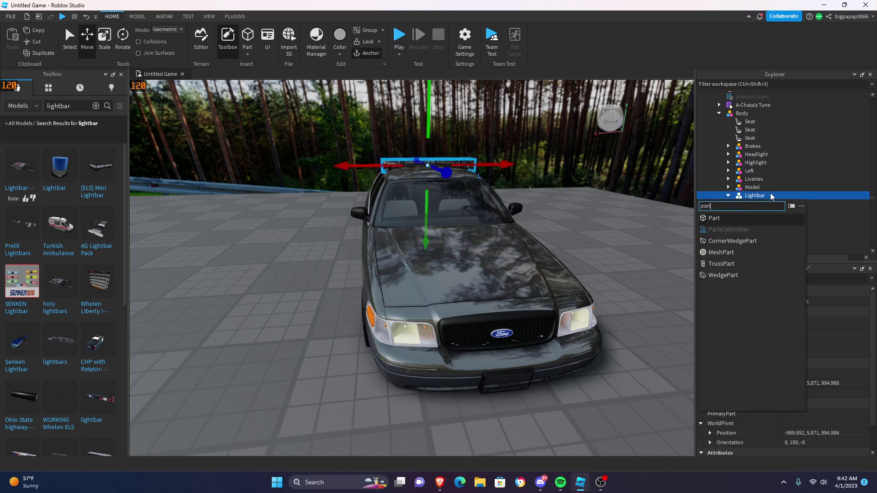
left_click(714, 218)
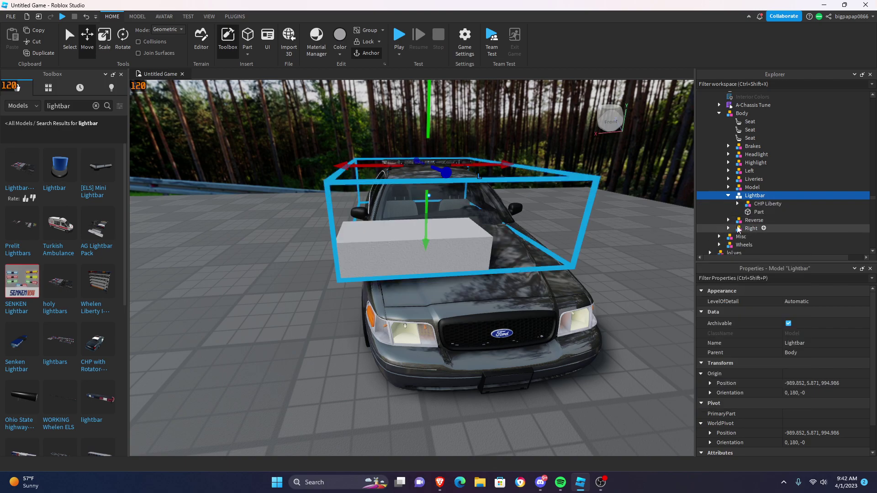
Step: Move the new part from in front of the windshield back to the lightbar on the roof
left_click(755, 212)
right_click_drag(589, 212, 589, 213)
key("a")
key("w")
left_click_drag(616, 228, 493, 213)
key("e")
right_click_drag(435, 265, 434, 262)
left_click_drag(486, 247, 254, 343)
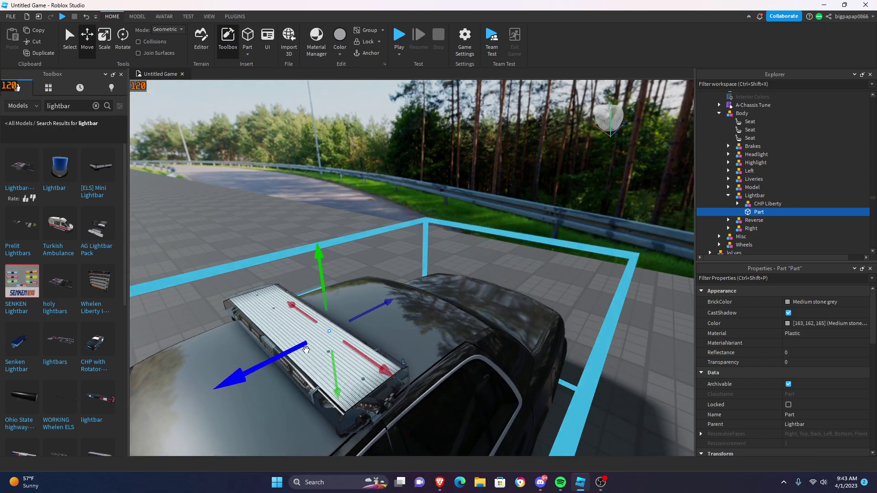
Step: Raise the part to the lightbar's level and adjust its position on the roof
left_click_drag(337, 372, 329, 333)
key("d")
right_click_drag(365, 327, 404, 310)
key("w")
key("a")
left_click_drag(403, 310, 359, 311)
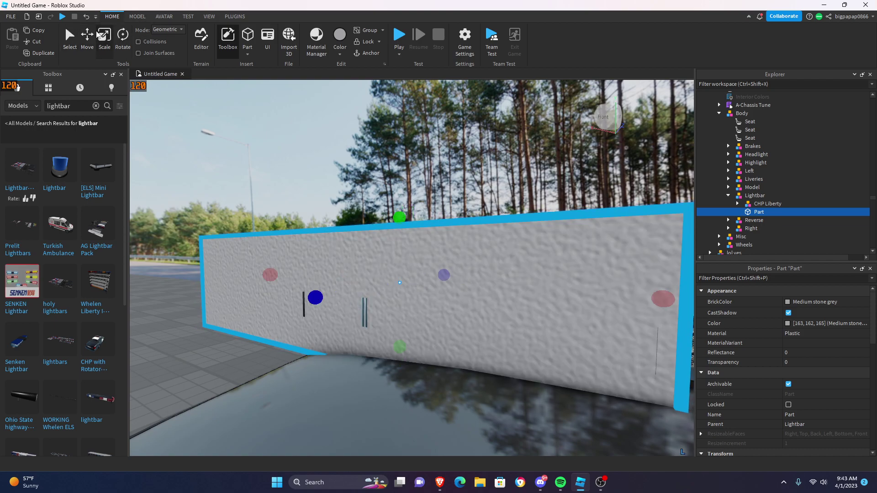
Step: Shorten the part from its ends so it spans only a middle section of the lightbar
left_click_drag(265, 270, 332, 267)
key("d")
right_click_drag(507, 266, 507, 266)
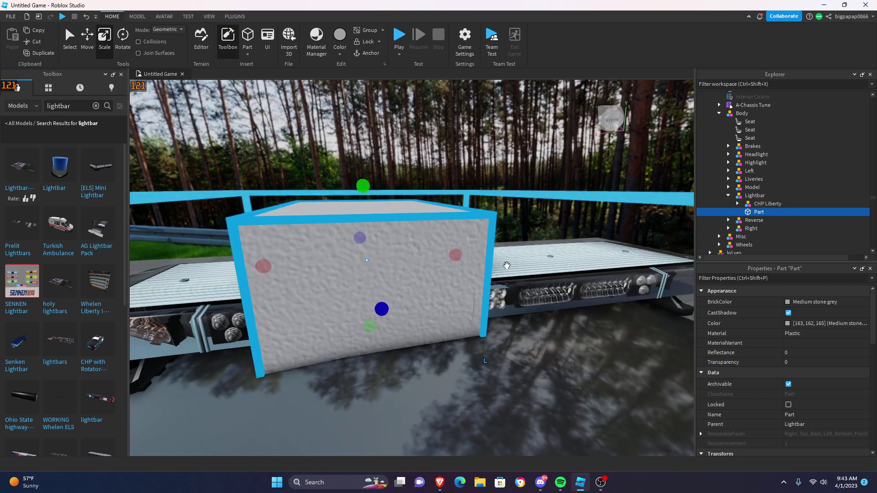
left_click(507, 265)
key("f")
key("ctrl+z")
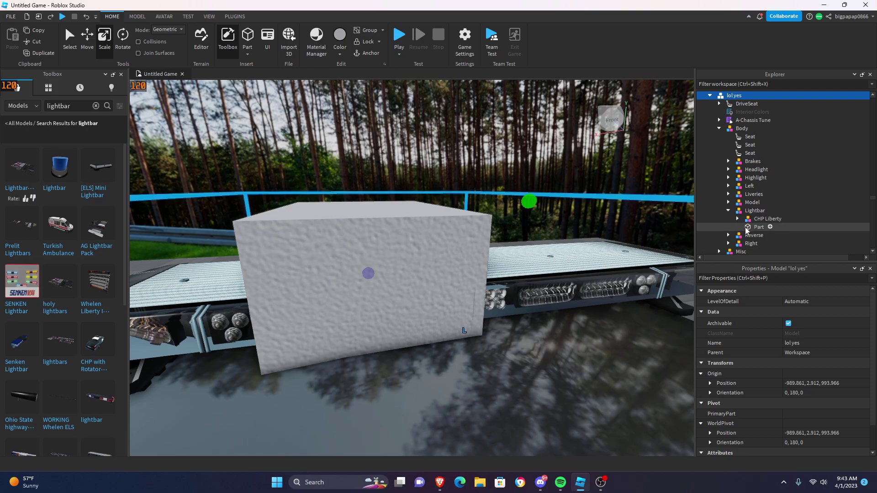
left_click(749, 228)
left_click_drag(451, 255, 444, 256)
left_click_drag(363, 266, 362, 265)
Step: Narrow the part further and line its side edge up with a single lamp module on the lightbar
key("d")
right_click_drag(362, 265, 362, 265)
right_click_drag(501, 219, 501, 219)
left_click_drag(558, 239, 447, 229)
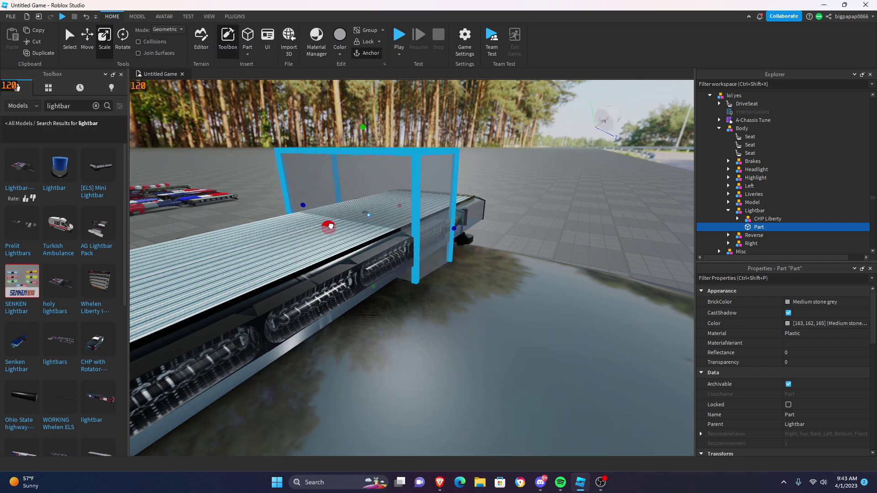
right_click_drag(329, 225, 343, 184)
left_click_drag(349, 181, 343, 180)
right_click_drag(332, 177, 336, 180)
scroll(337, 180, "up", 3)
left_click_drag(352, 199, 350, 200)
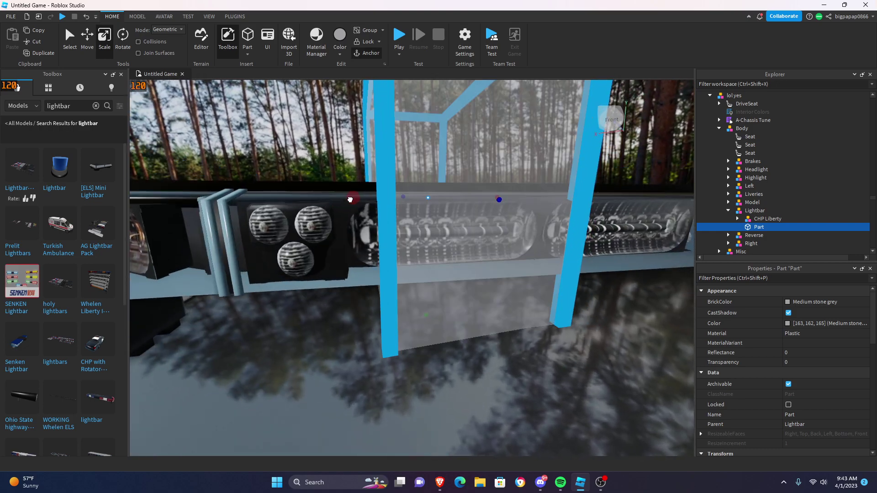
Step: Reduce the part's height so it matches the height of the lamp modules on the lightbar's face
right_click_drag(561, 183, 589, 190)
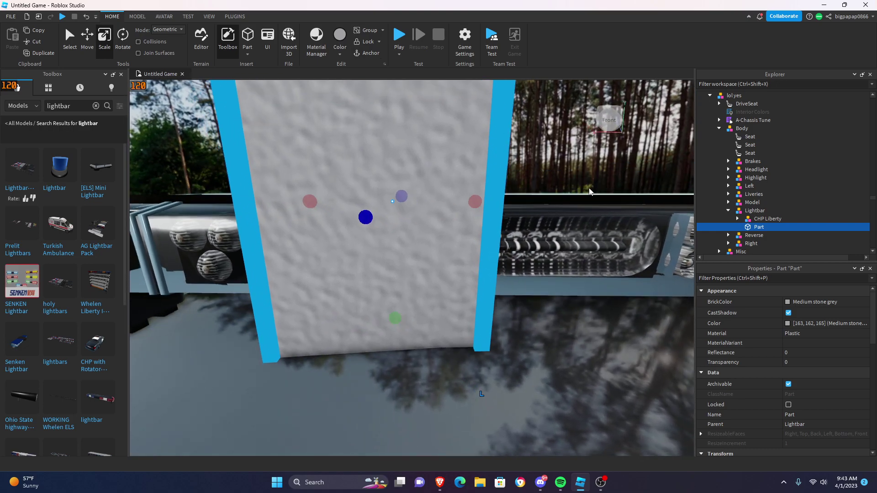
scroll(469, 227, "down", 3)
left_click_drag(435, 237, 434, 237)
right_click_drag(428, 206, 426, 206)
scroll(426, 205, "up", 2)
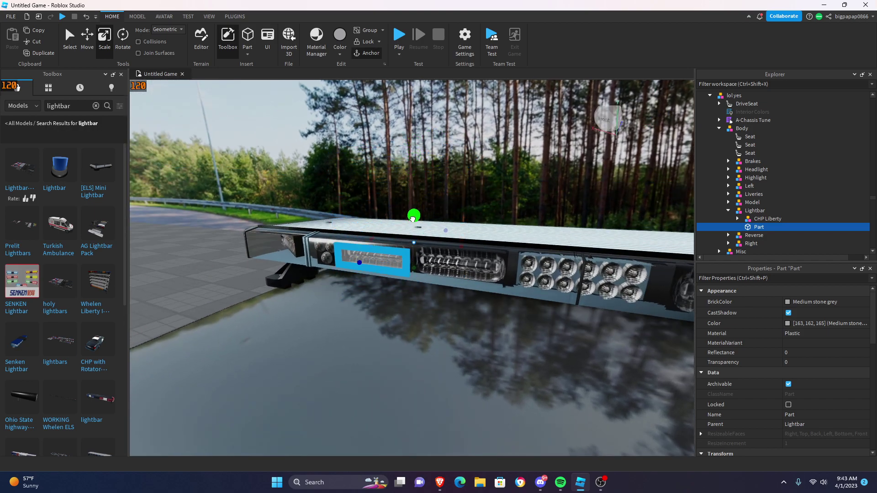
Step: Adjust the part's width at its end to fit the lamp module beside the three-bulb cluster
right_click_drag(416, 221, 417, 223)
right_click_drag(373, 252, 376, 253)
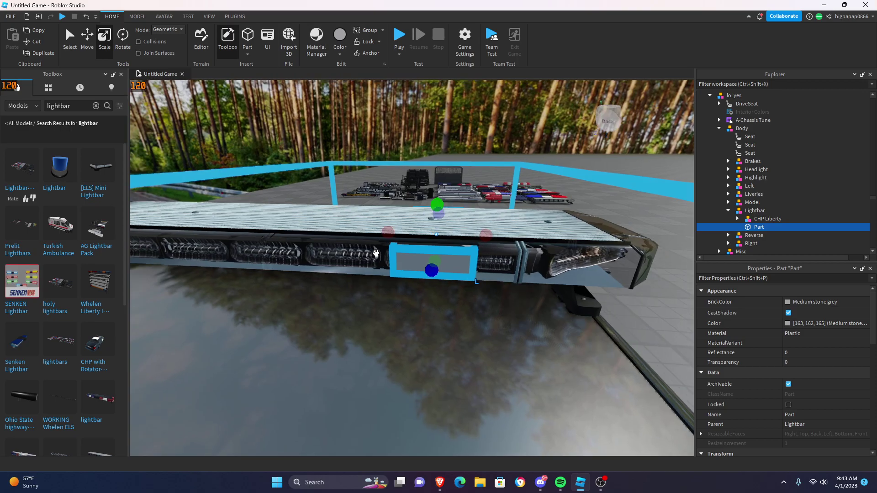
scroll(375, 253, "up", 3)
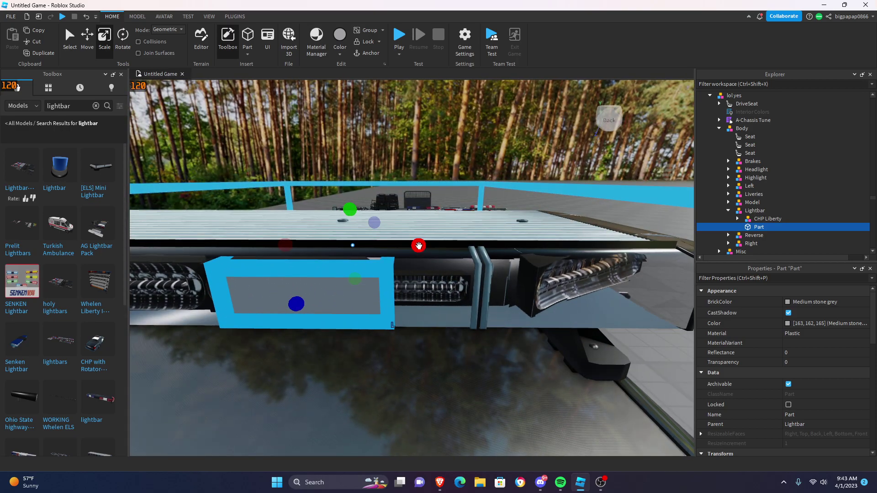
right_click_drag(409, 244, 411, 249)
scroll(411, 243, "up", 5)
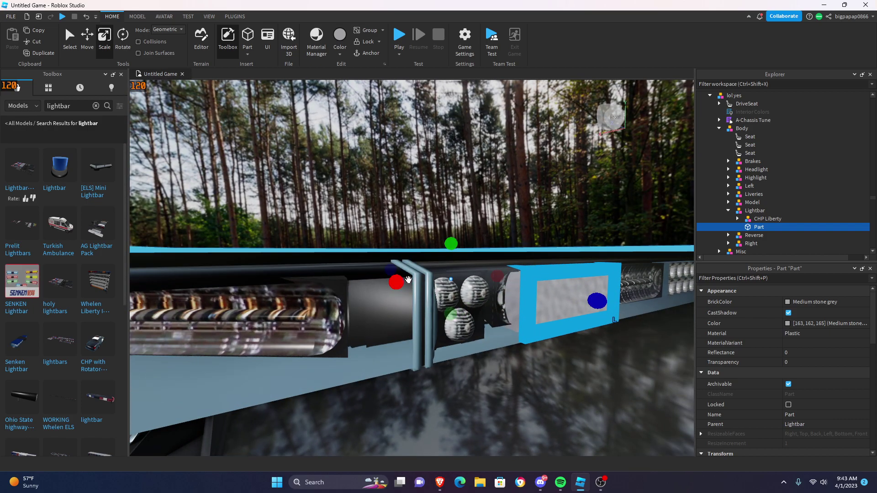